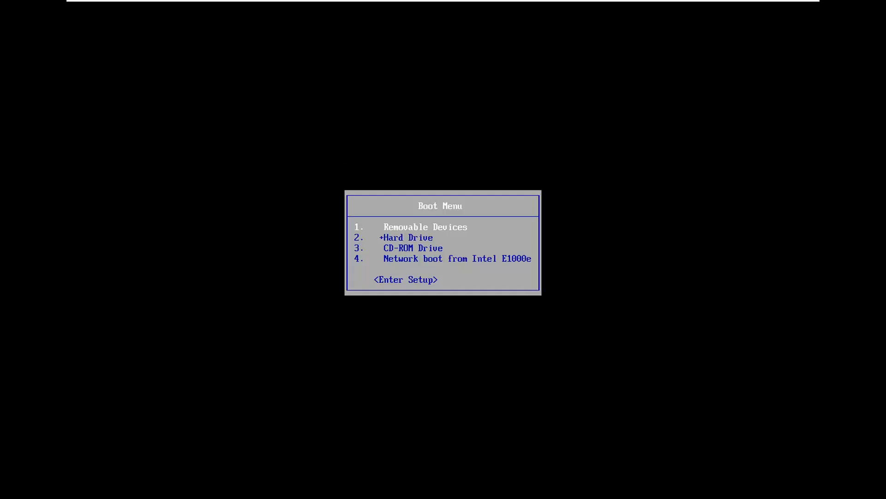
Step: Boot the PC from the CD-ROM drive to start the Windows installation media
key("Down")
key("Down")
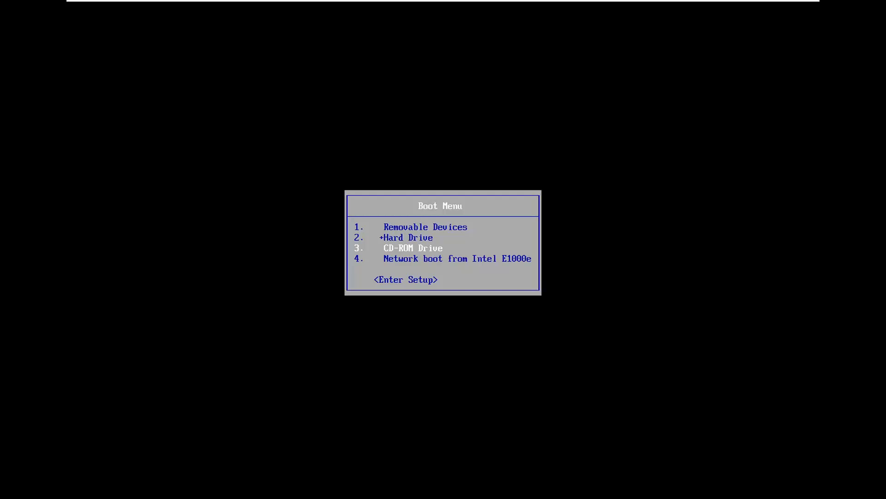
key("Return")
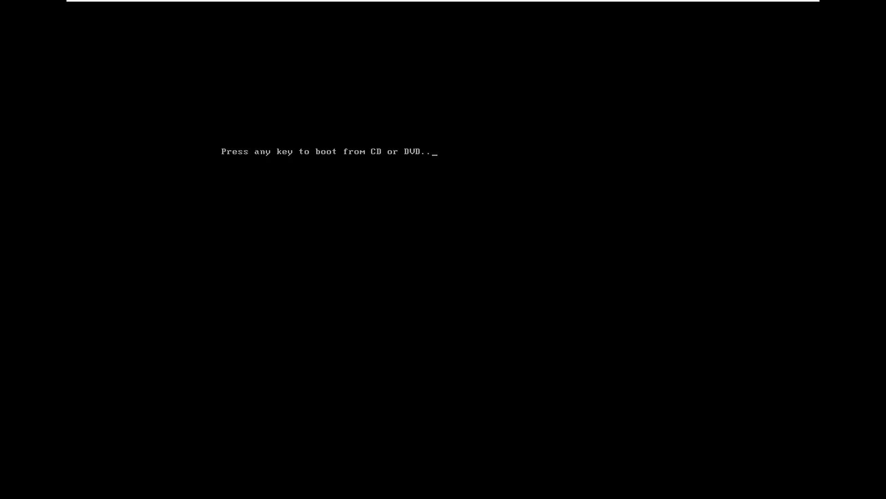
key("Return")
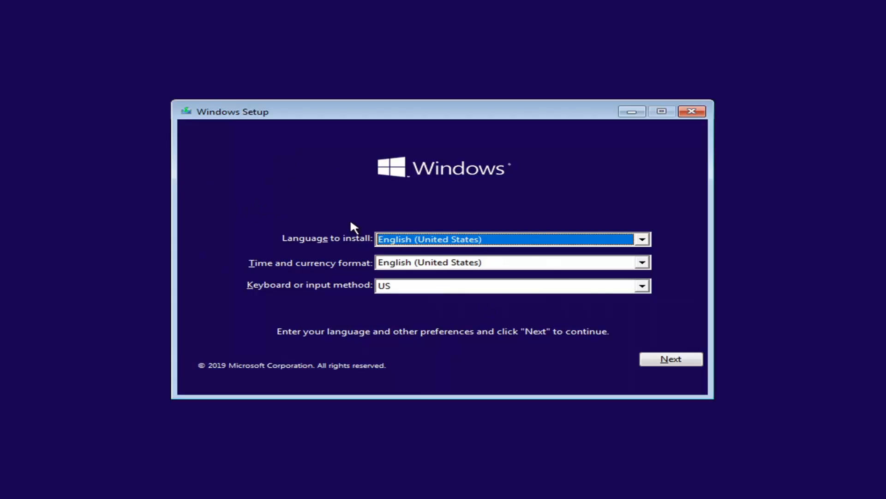
Step: Keep the default setup language settings and open System Restore for Windows 10 from the computer repair options
left_click(663, 362)
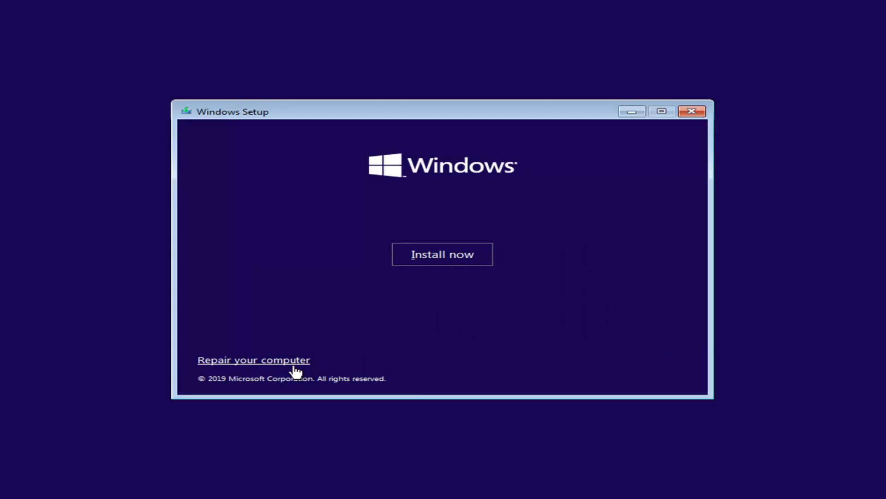
left_click(265, 361)
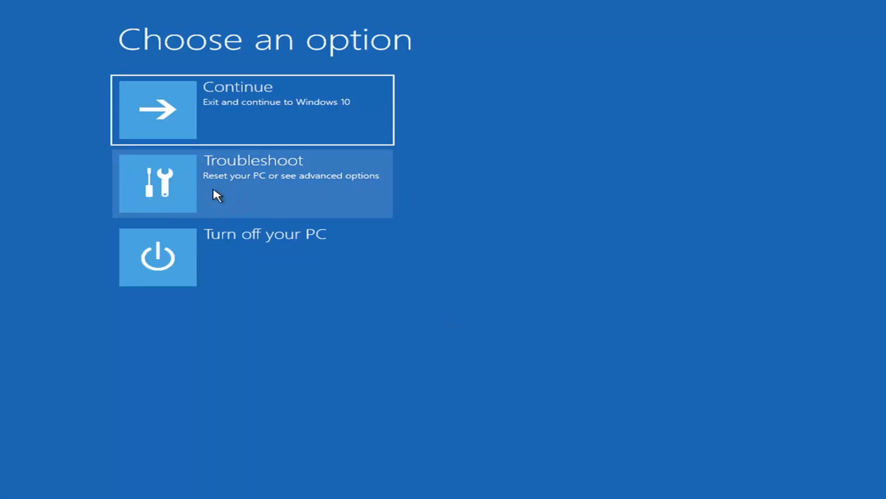
left_click(267, 192)
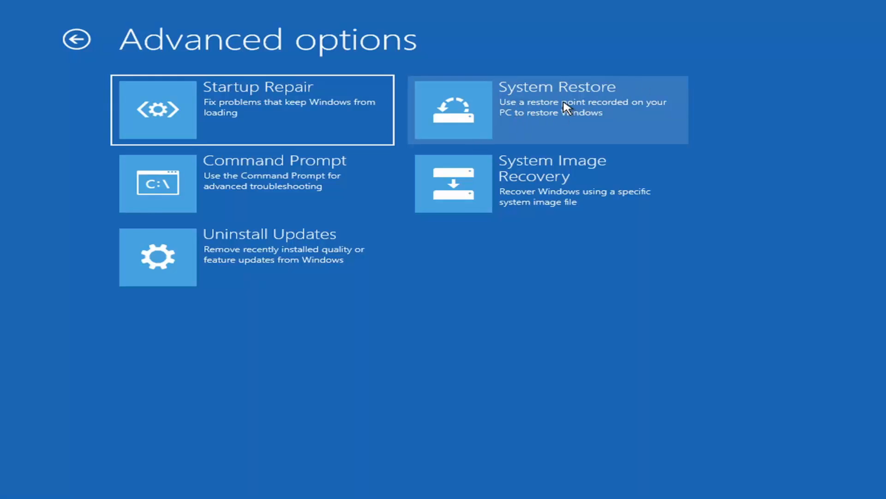
left_click(516, 96)
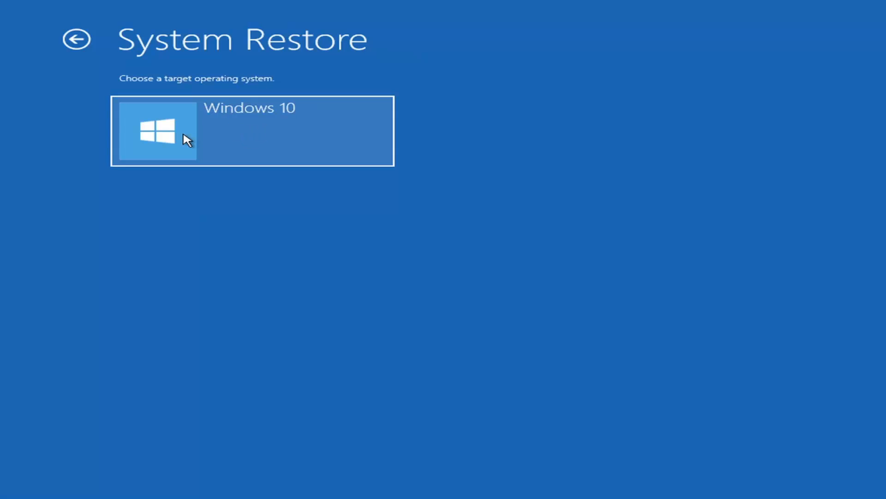
left_click(157, 131)
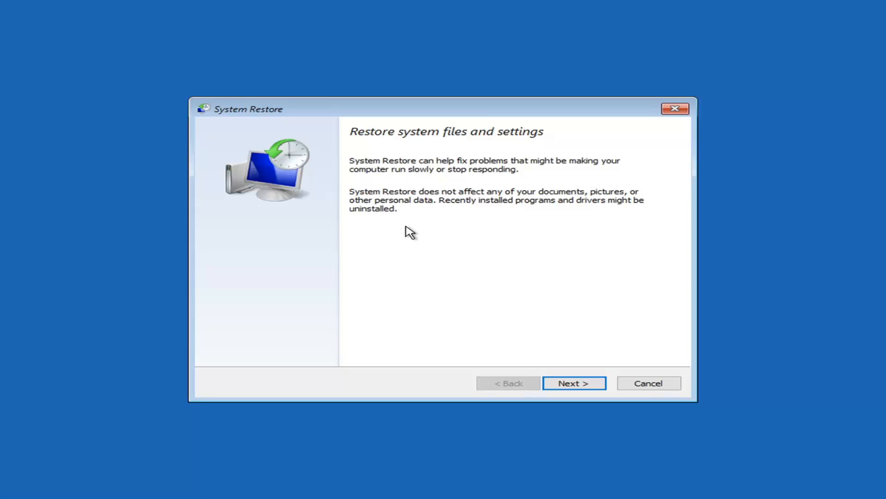
Step: Restore the system to the "Before Updates" restore point, restart the computer, and close the completion message
left_click(572, 387)
left_click(255, 215)
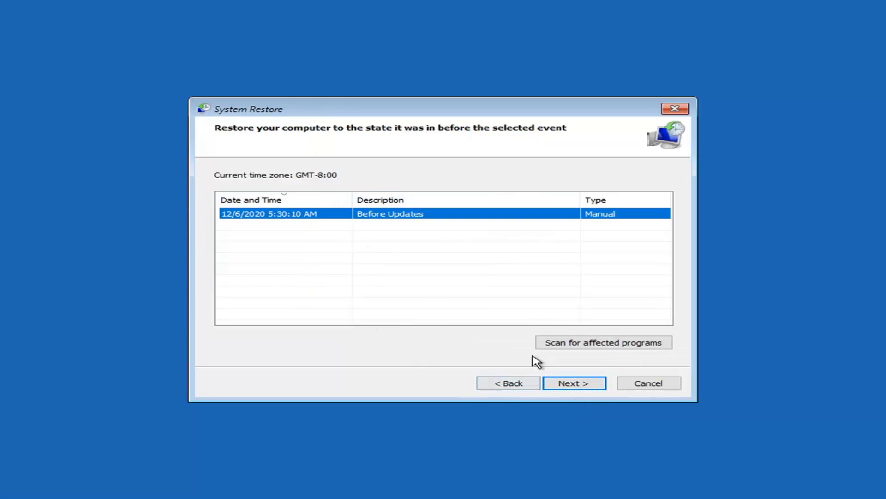
left_click(567, 383)
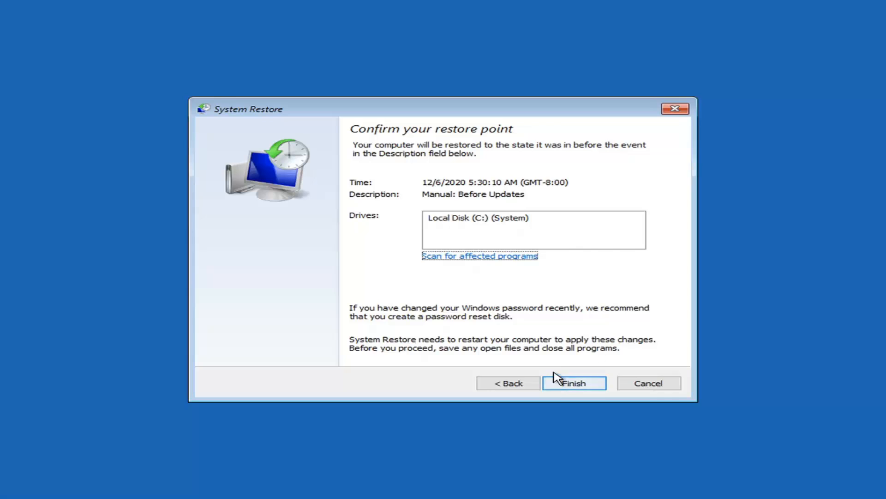
left_click(570, 386)
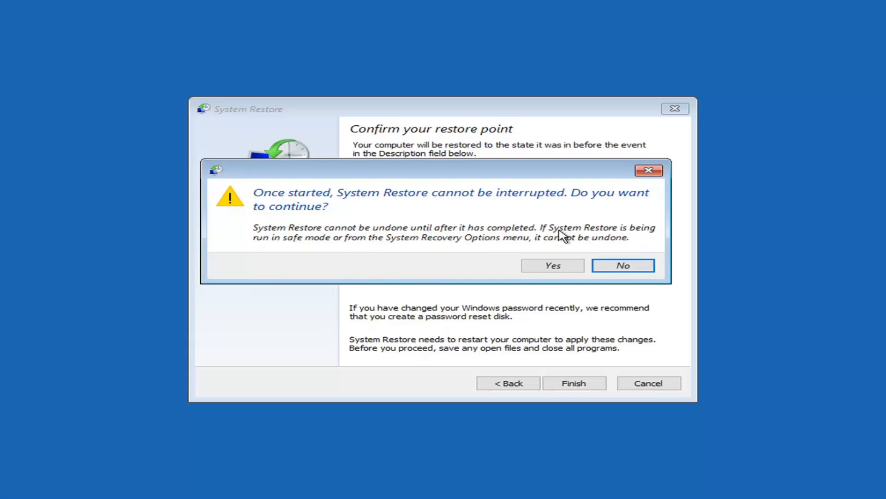
left_click(554, 267)
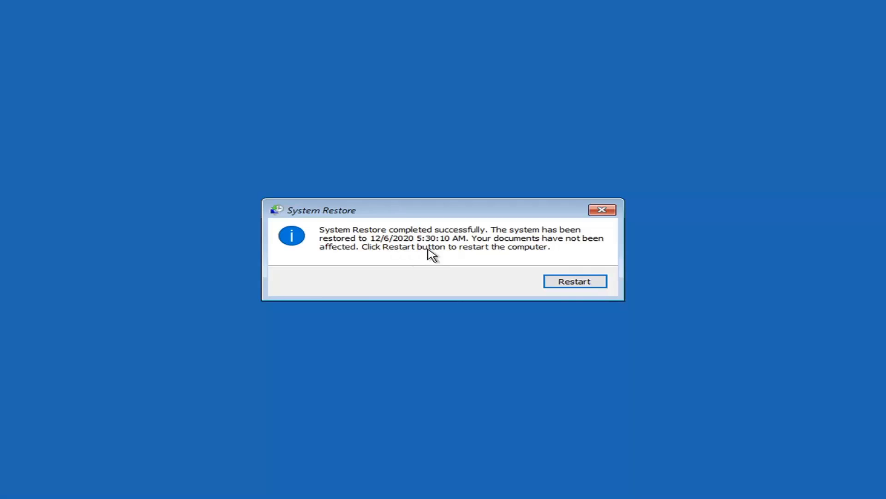
left_click(572, 283)
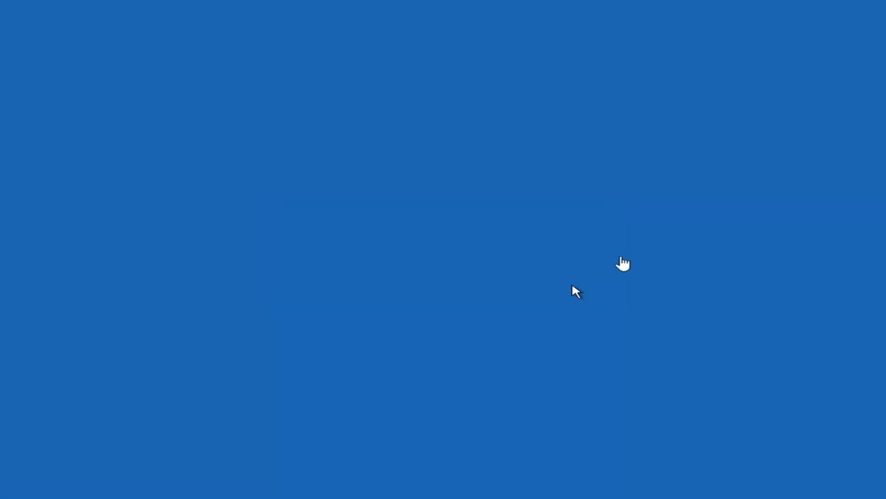
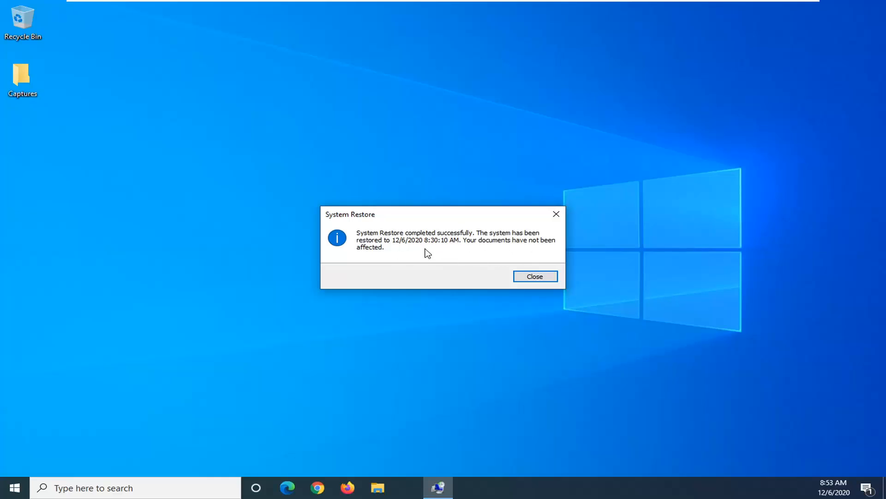
left_click(531, 277)
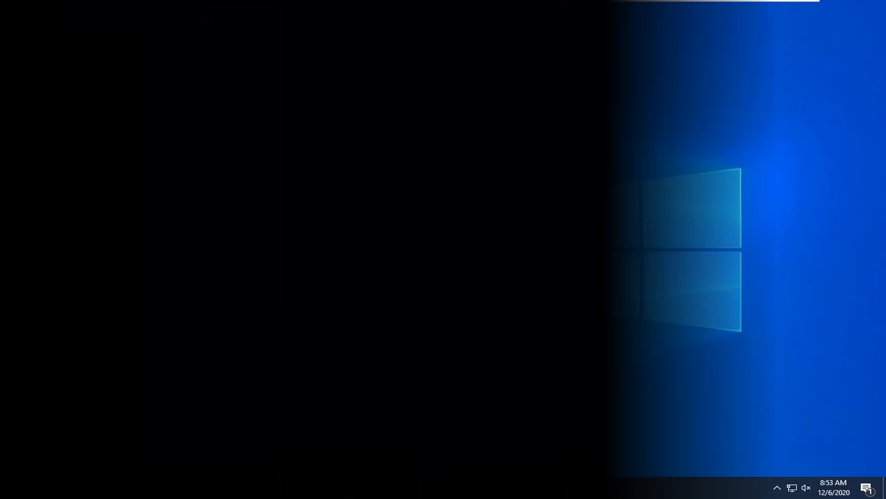
Step: Boot from the CD-ROM drive again to load the Windows installation media
key("Down")
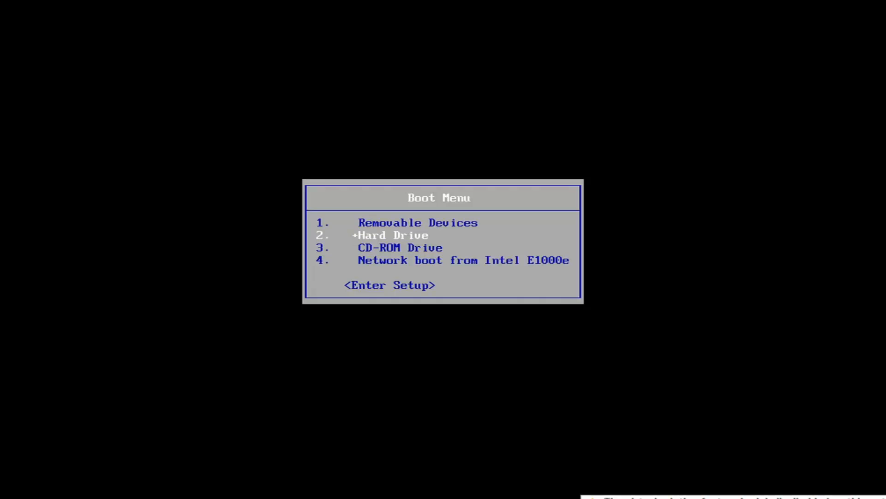
key("Down")
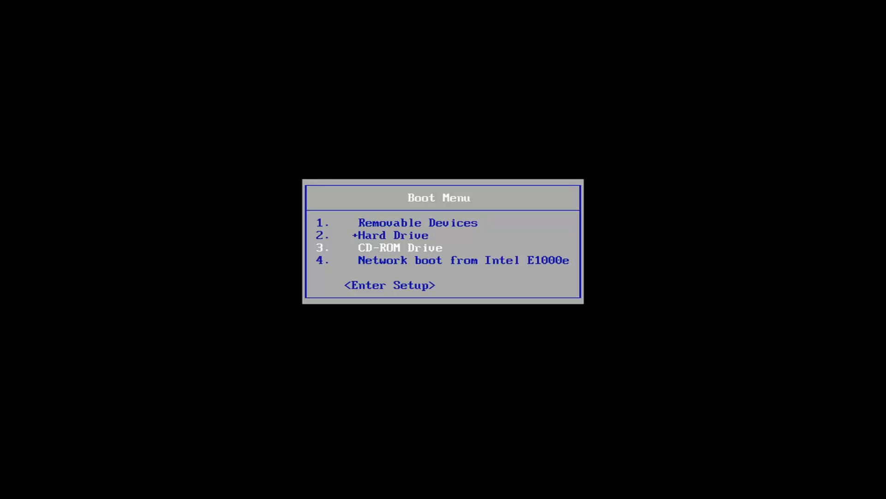
key("Return")
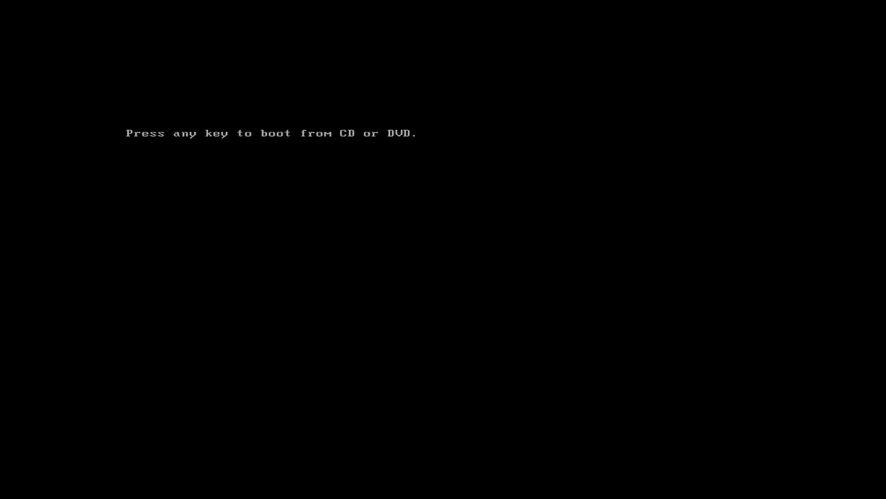
key("Return")
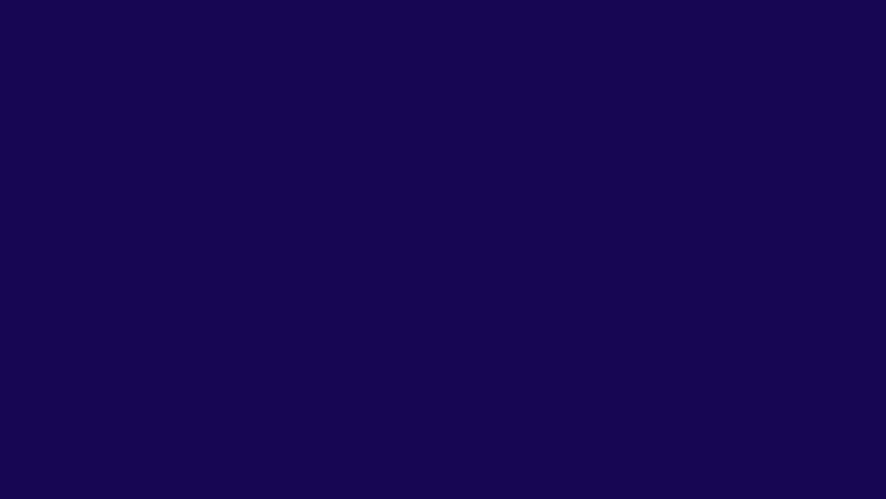
Step: Keep the default setup language settings and run Startup Repair on Windows 10 from the computer repair options
left_click(666, 360)
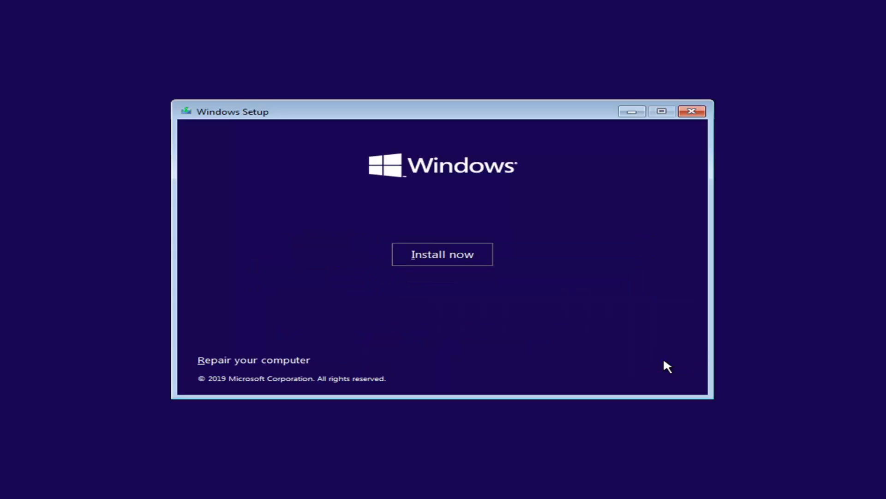
left_click(251, 361)
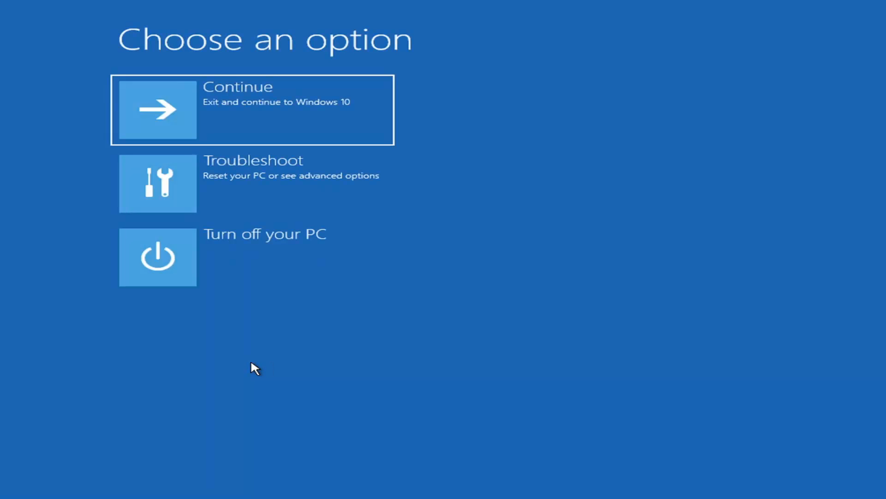
left_click(205, 191)
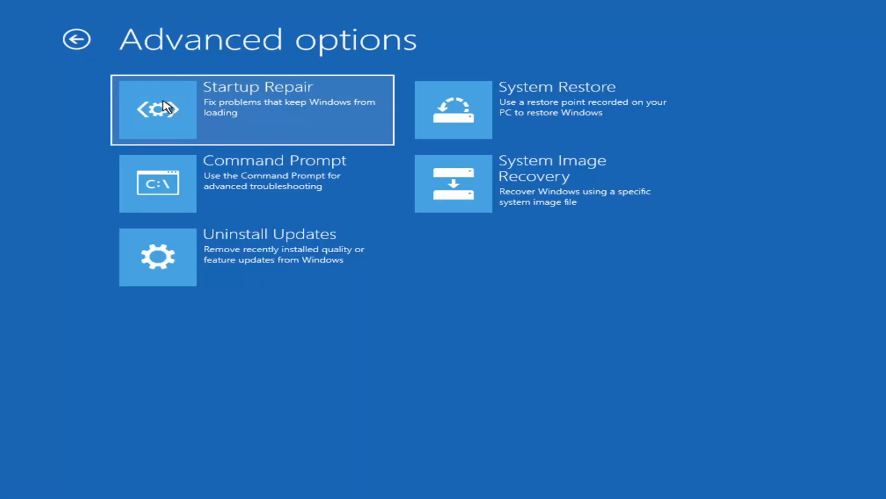
left_click(237, 118)
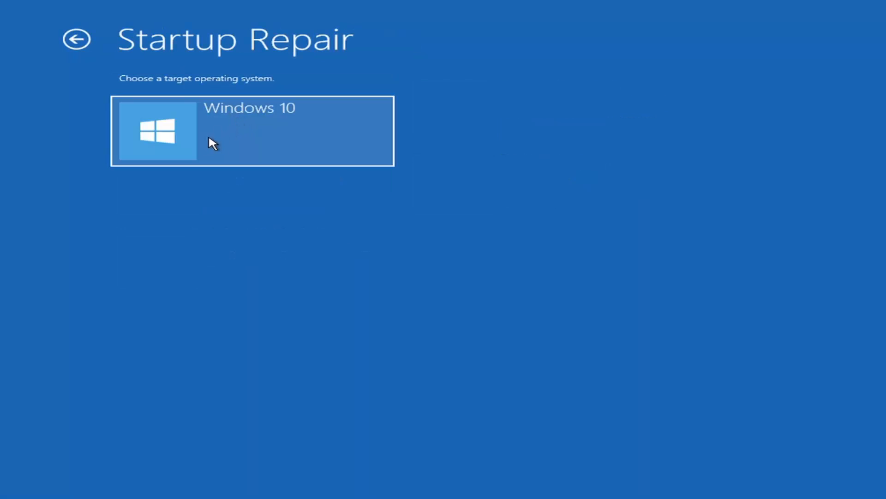
left_click(298, 131)
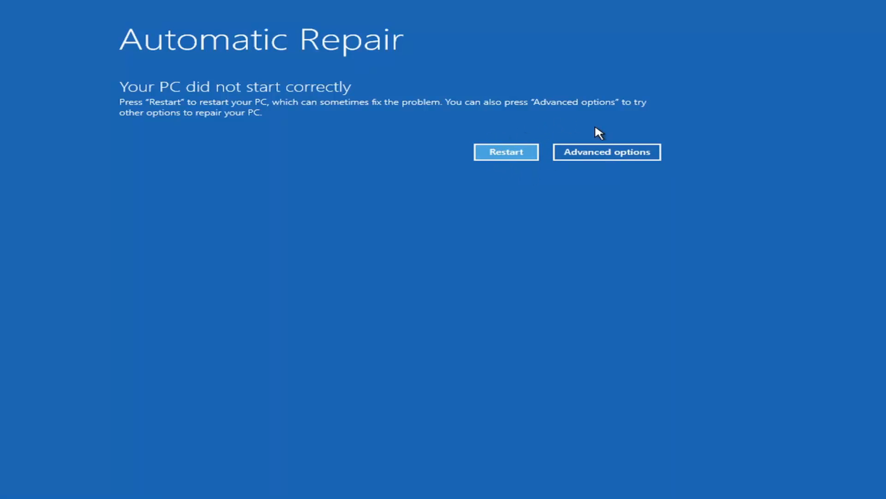
Step: Return to the advanced troubleshooting options, examine the Uninstall Updates choices, and go back without uninstalling anything
left_click(605, 157)
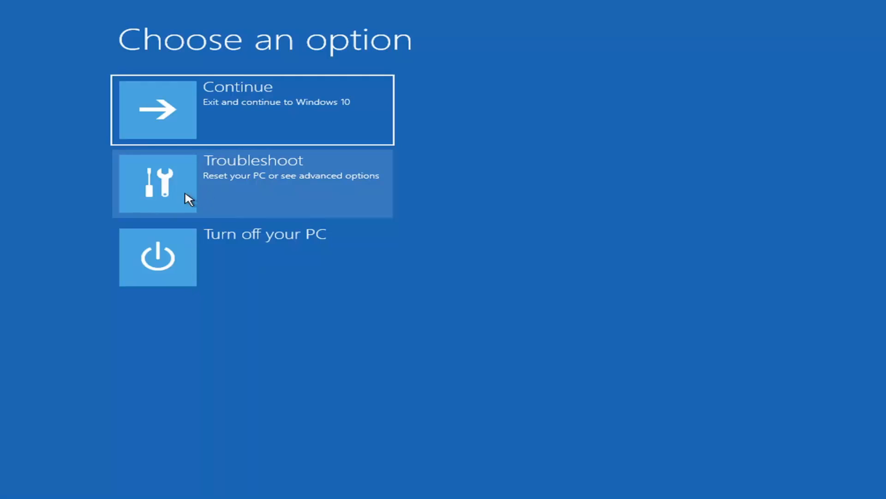
left_click(231, 183)
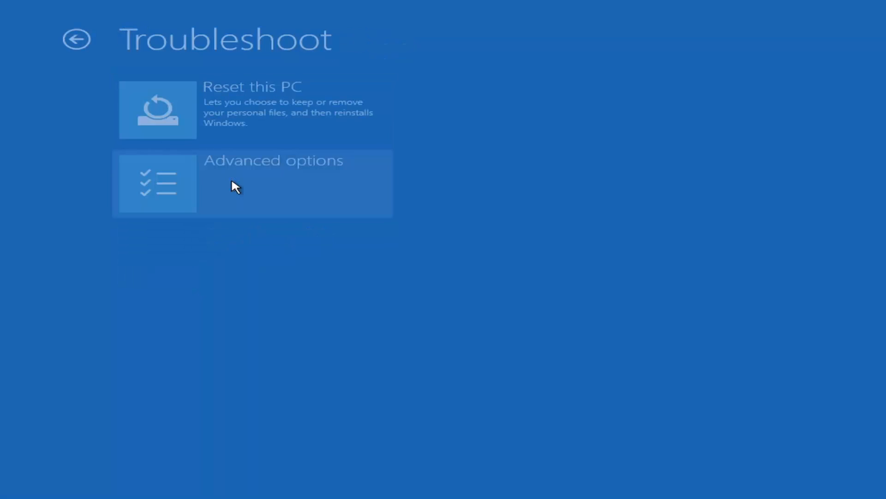
left_click(203, 188)
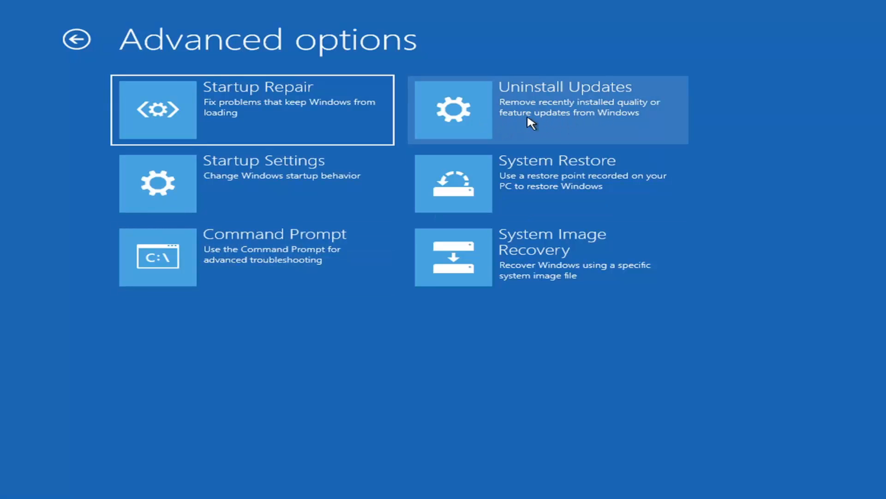
left_click(554, 121)
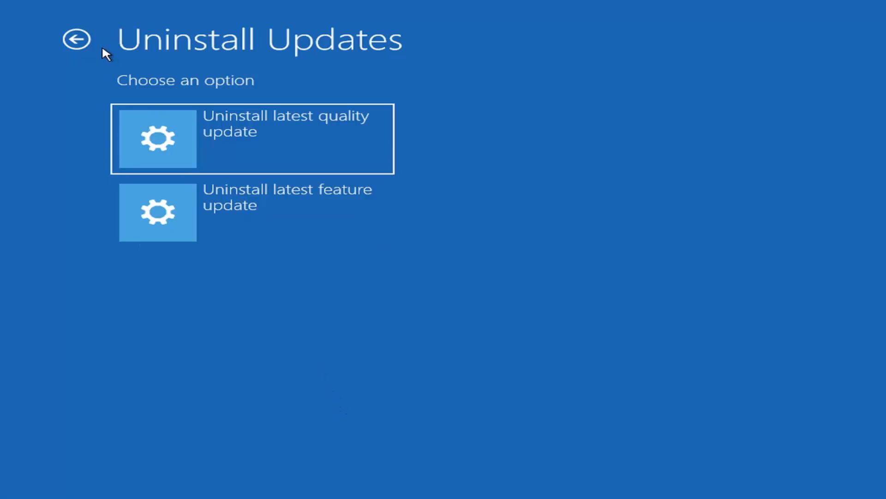
left_click(79, 39)
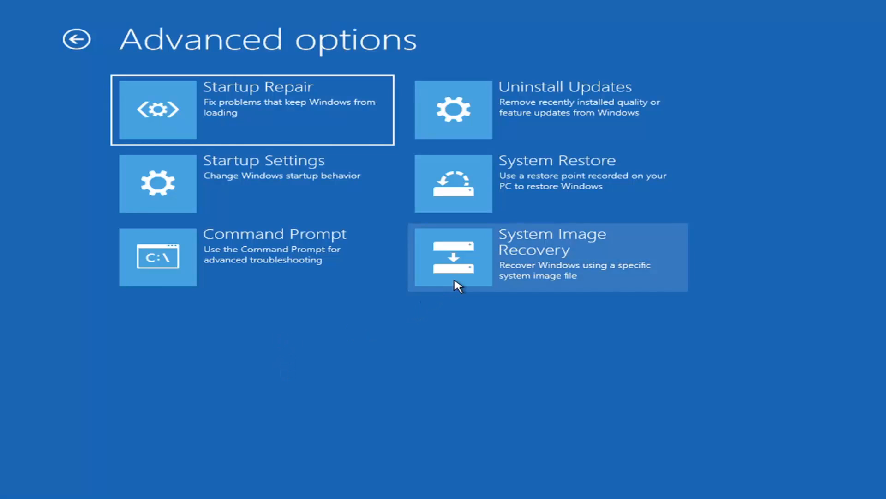
Step: Open System Image Recovery, choose the listed account, and try to continue with the account password
left_click(520, 259)
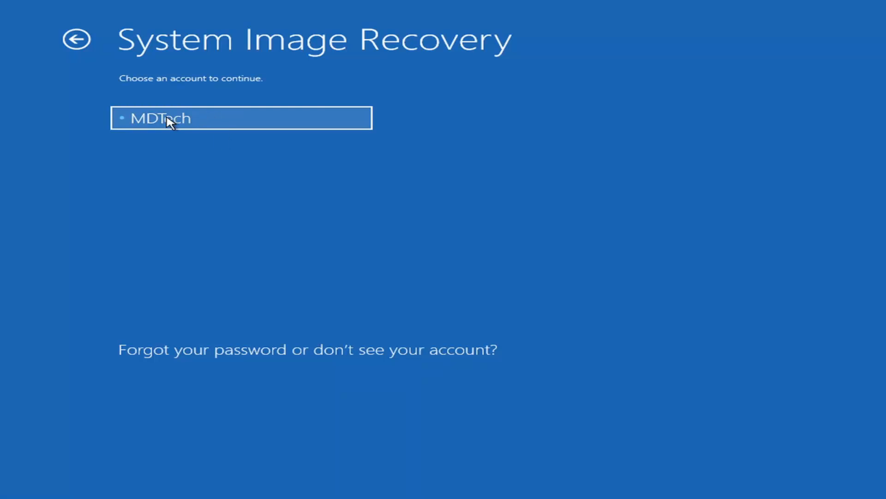
left_click(216, 125)
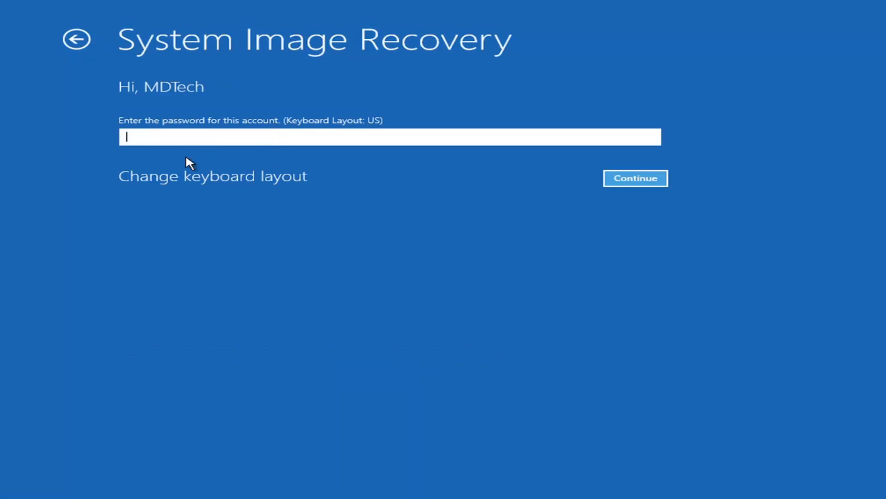
type("*********")
left_click(625, 180)
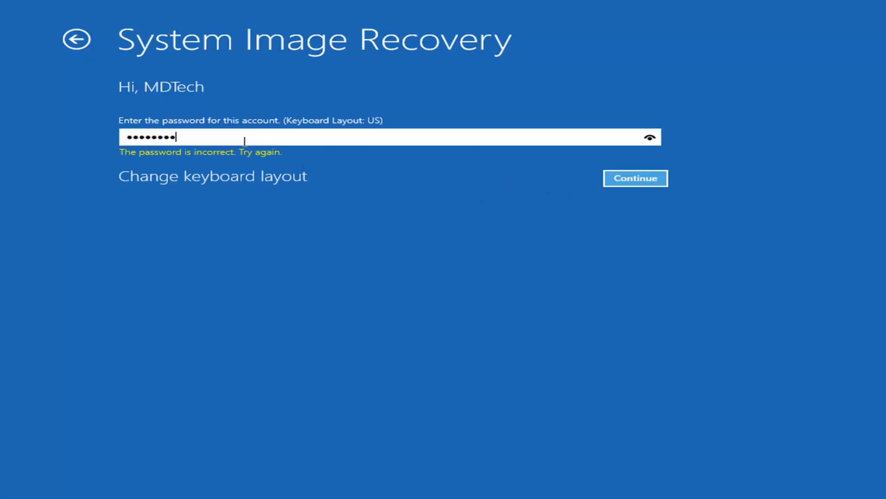
Step: Clear the account password field, continue to the system image selection, and shift the missing-image dialog slightly upward
left_click_drag(240, 138, 28, 126)
key("BackSpace")
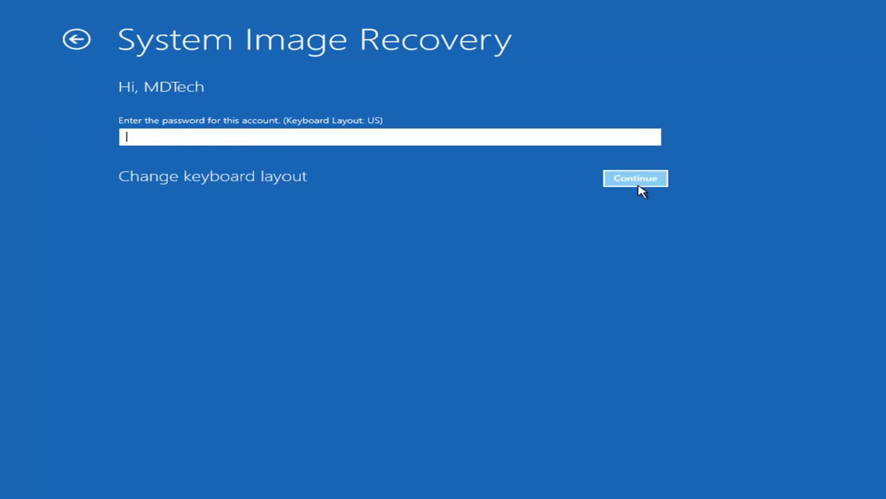
left_click(637, 183)
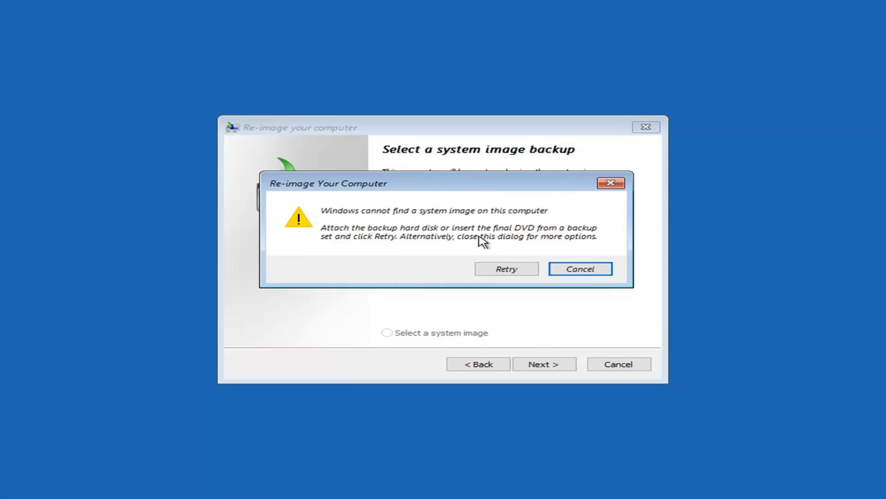
mouse_move(458, 183)
left_mouse_down()
mouse_move(466, 228)
mouse_move(456, 365)
mouse_move(460, 177)
left_mouse_up()
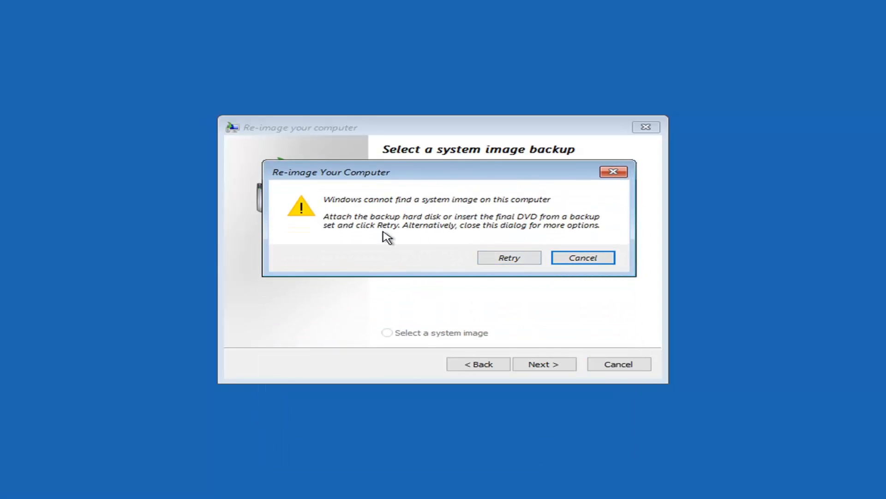
Step: Dismiss the missing system image dialog and cancel re-imaging the computer
left_click_drag(433, 171, 443, 156)
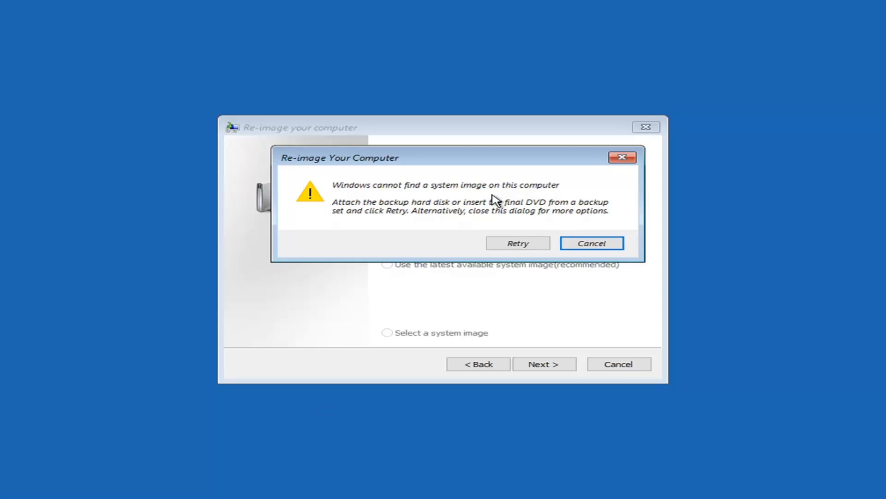
left_click(624, 157)
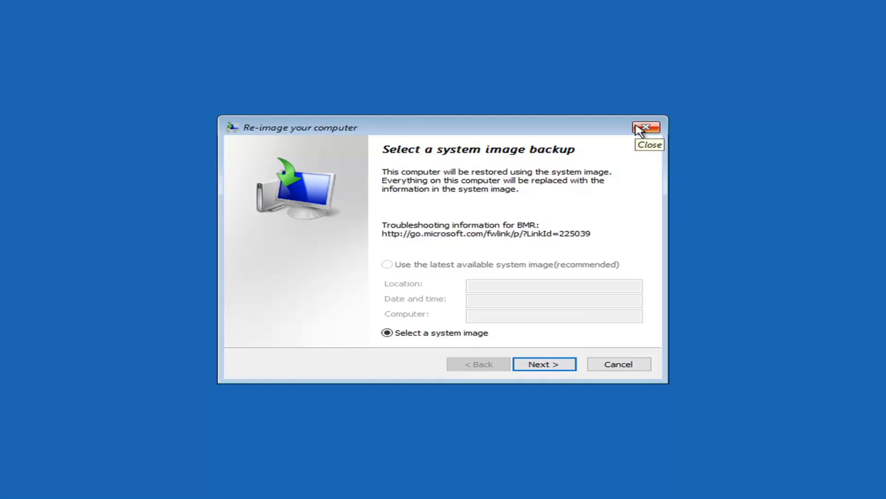
left_click(619, 365)
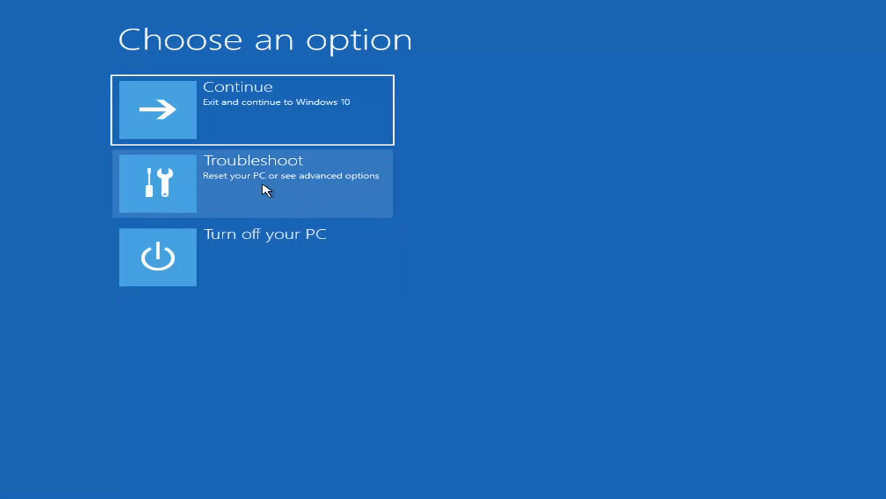
Step: Go to the advanced troubleshooting options and open Command Prompt
left_click(209, 184)
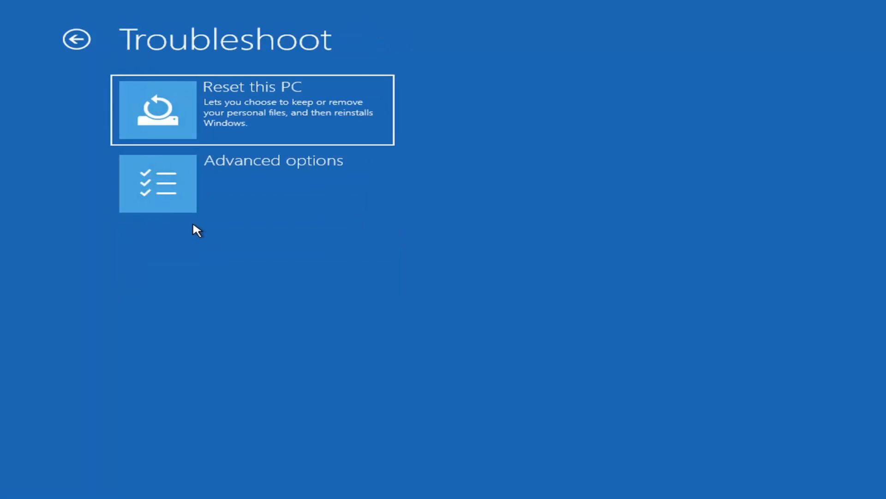
left_click(225, 205)
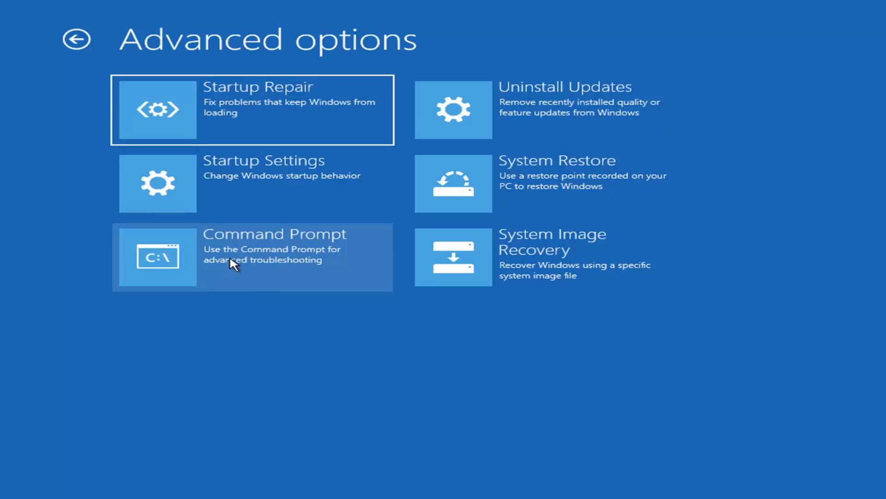
left_click(245, 258)
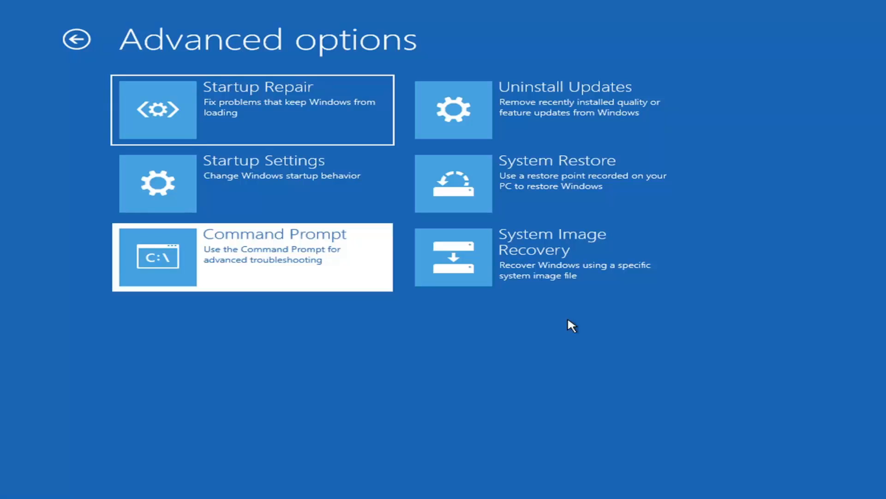
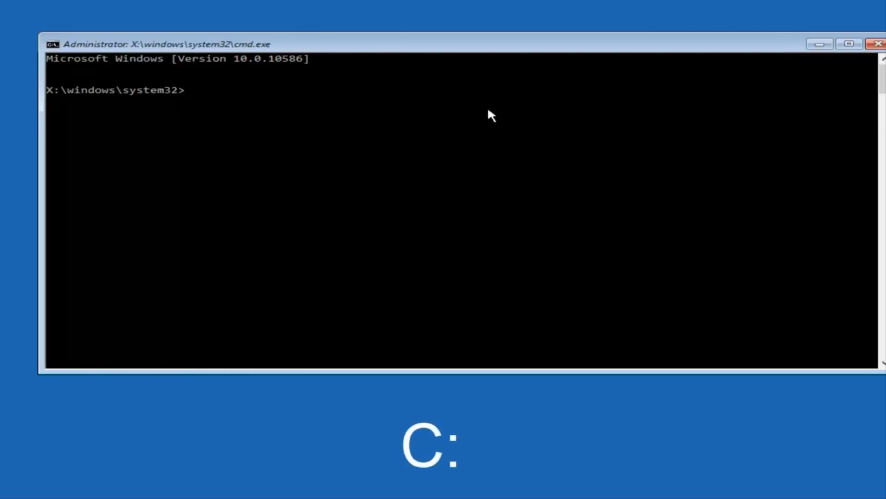
Step: Switch the command line to the C: drive and list its contents with dir
type("c")
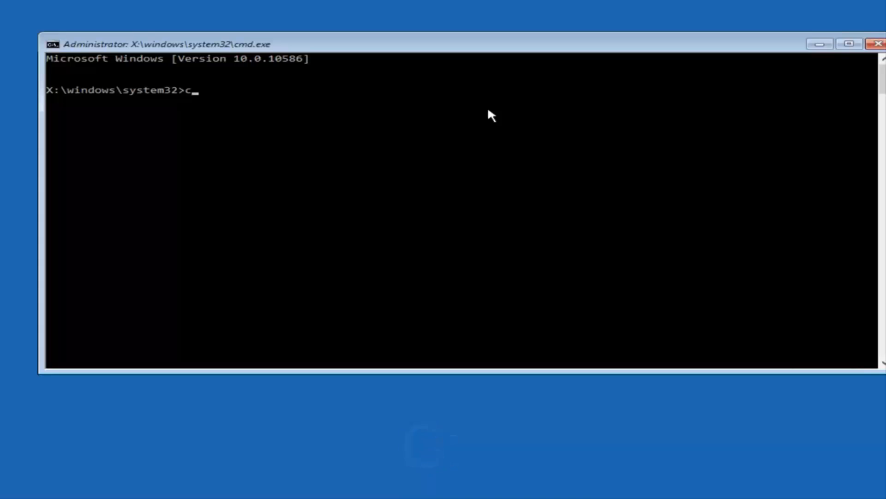
type(":")
key("Return")
type("dir")
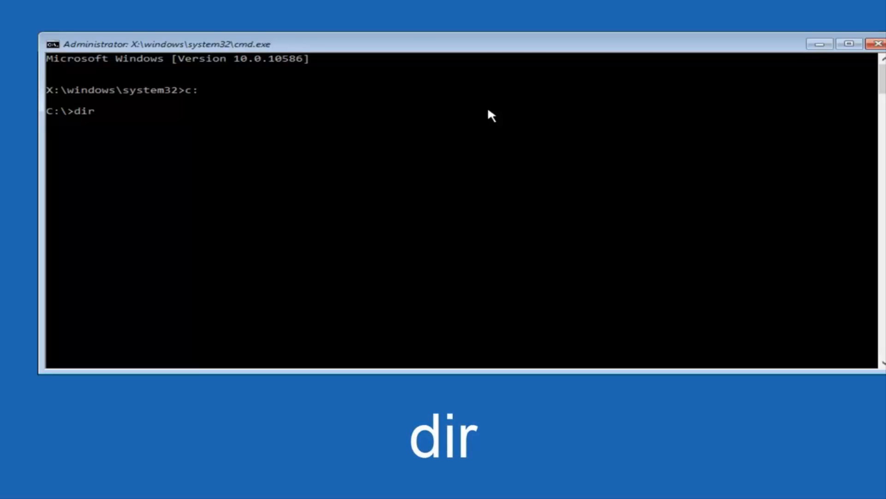
key("Return")
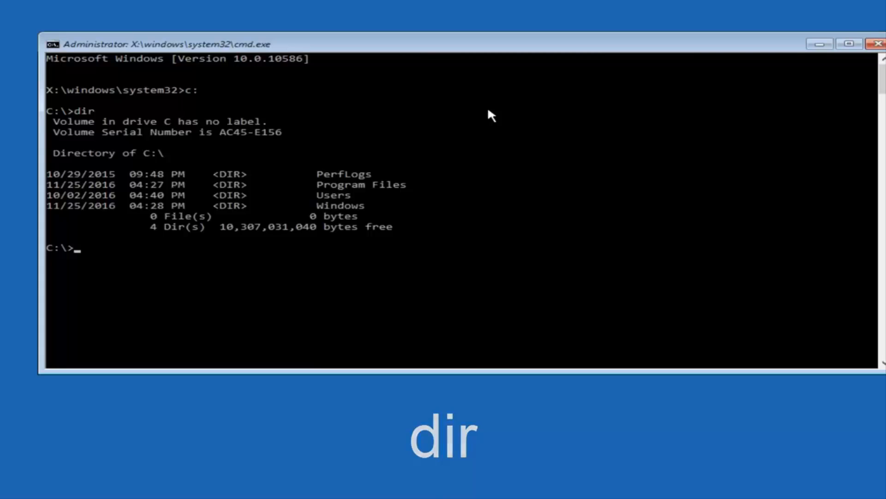
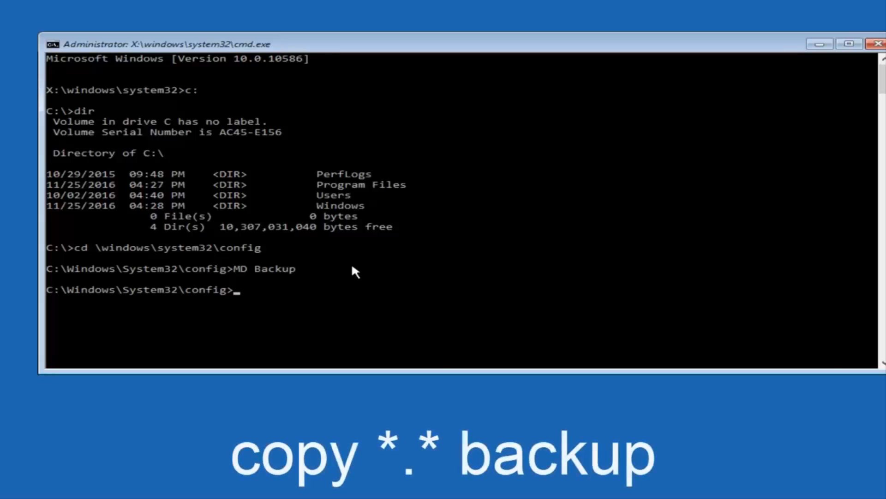
Step: Copy all files in C:\Windows\System32\config into its Backup folder with copy *.* backup
type("copy *.*")
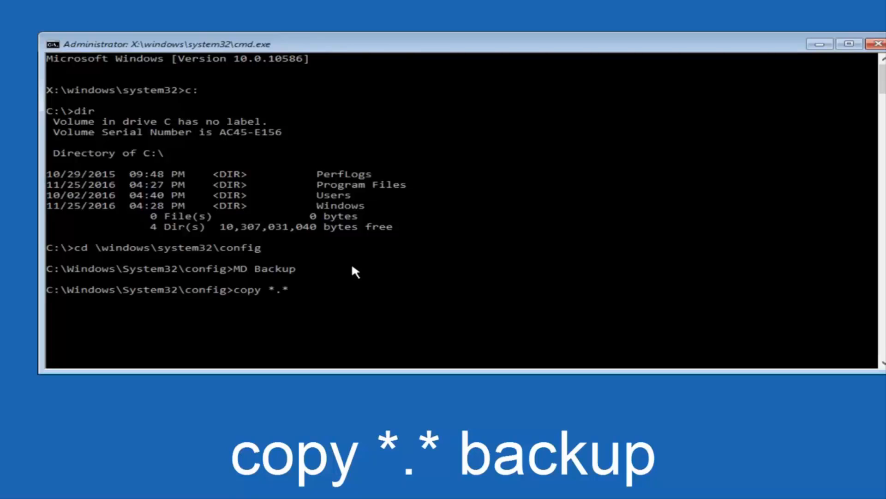
type(" backup")
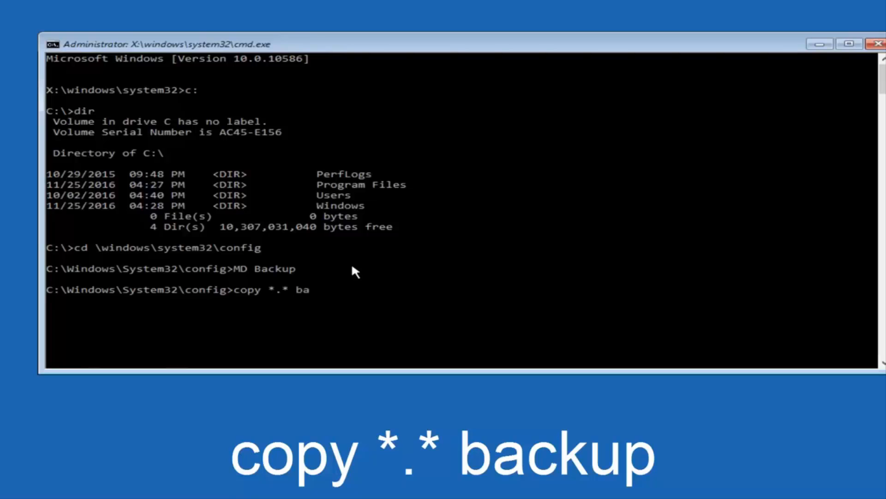
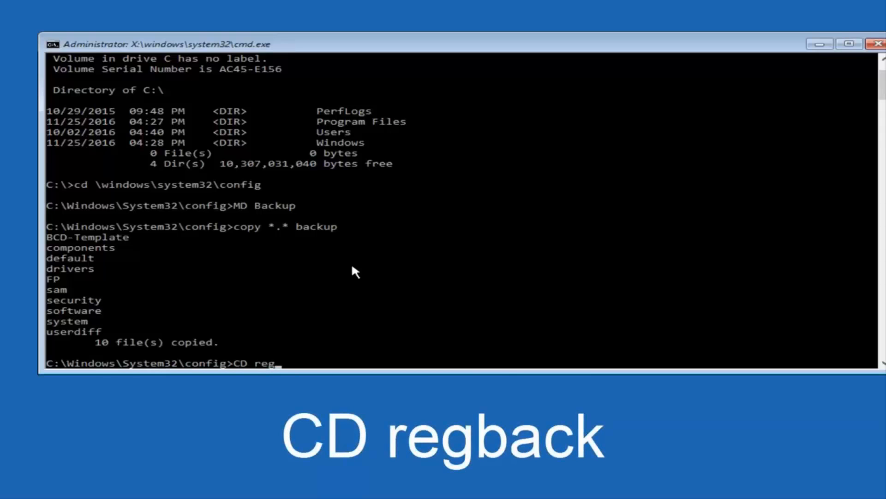
Step: Change to the regback folder inside config and list its contents with dir
type("back")
key("Return")
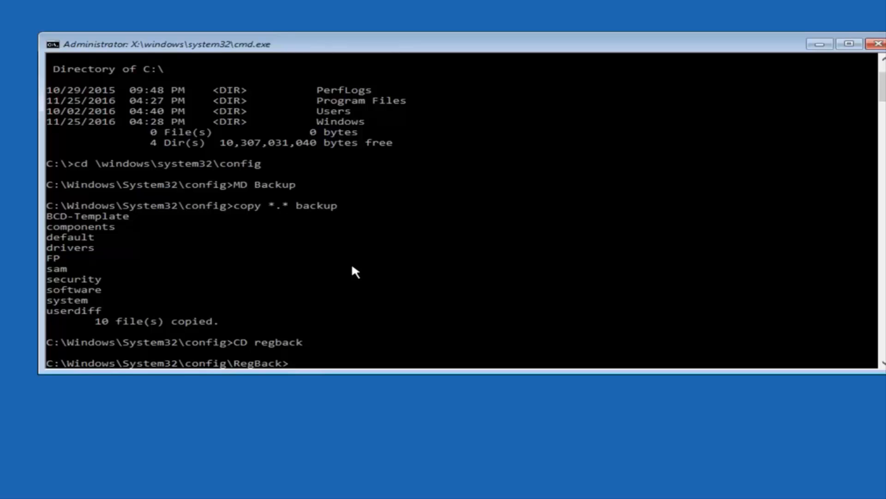
type("dir")
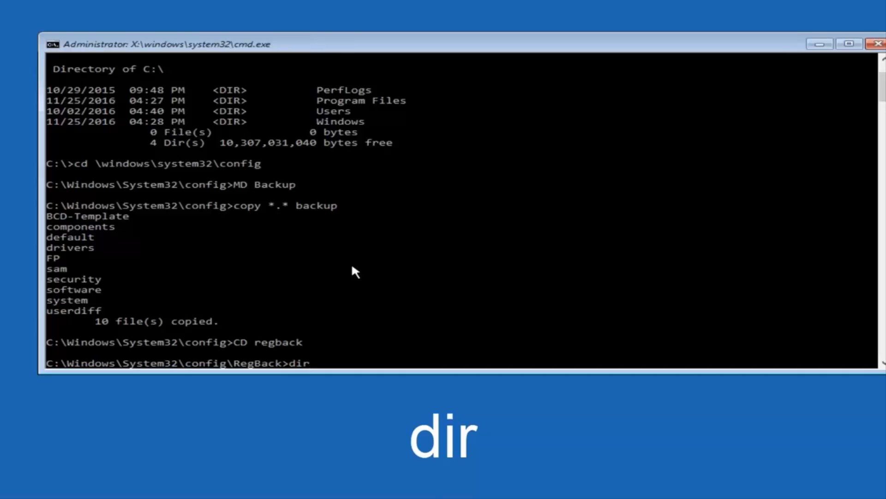
key("Return")
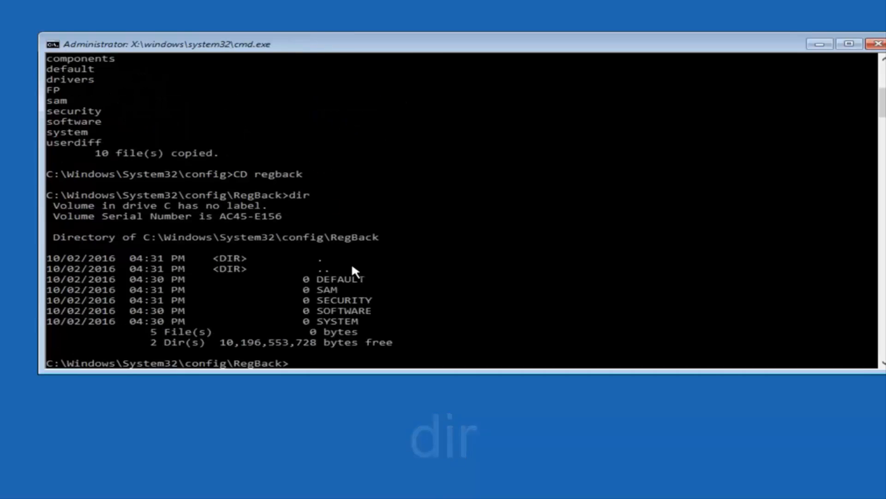
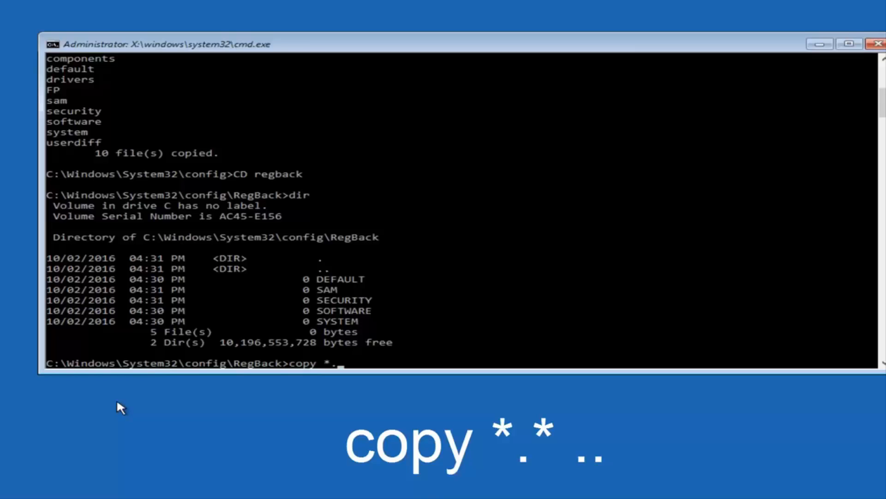
Step: Copy all RegBack files to the parent folder with copy *.* .., answer A to overwrite all, and exit the command line
type("* ..")
key("Return")
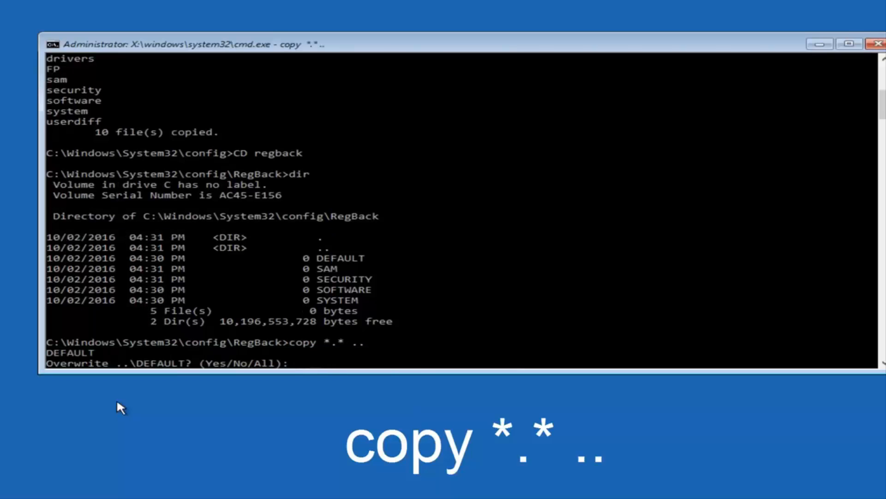
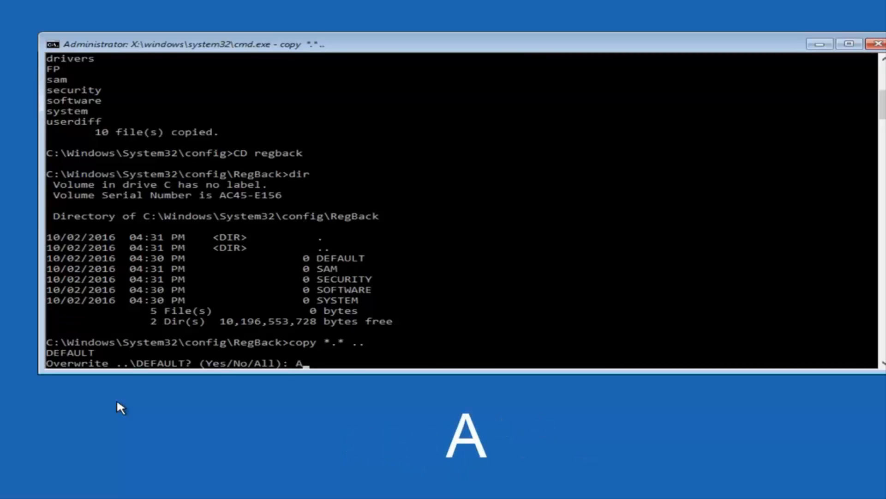
key("Return")
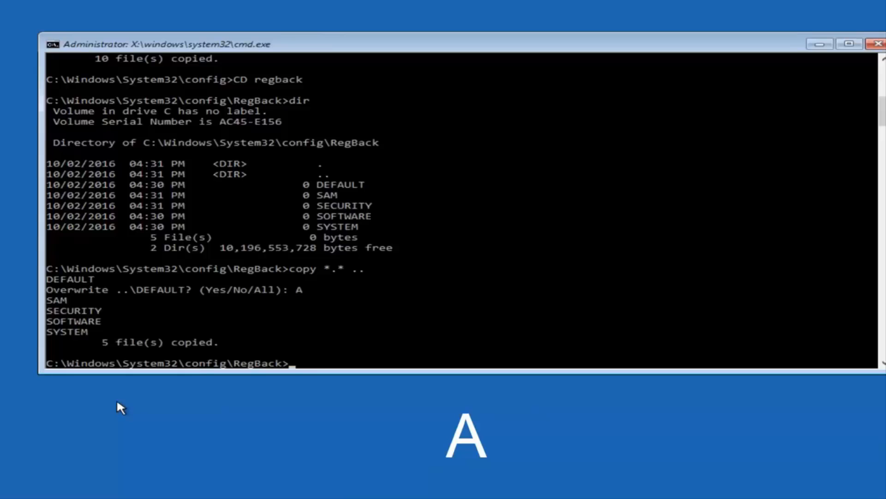
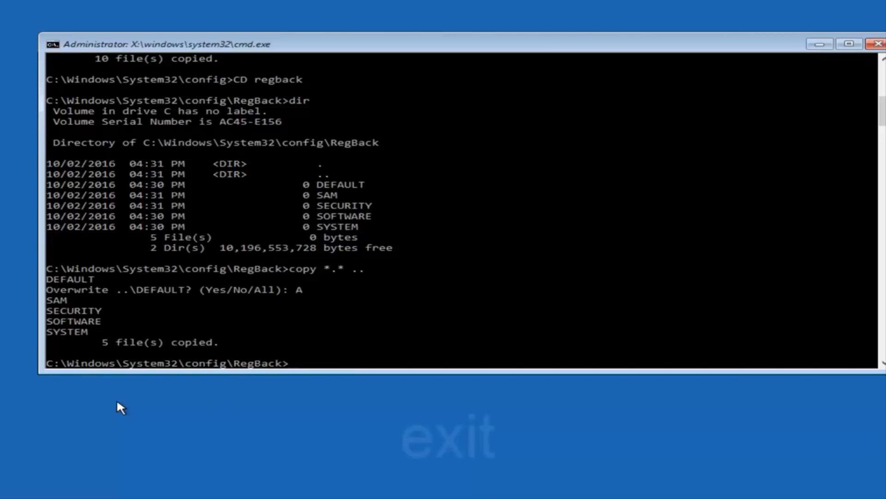
type("exit")
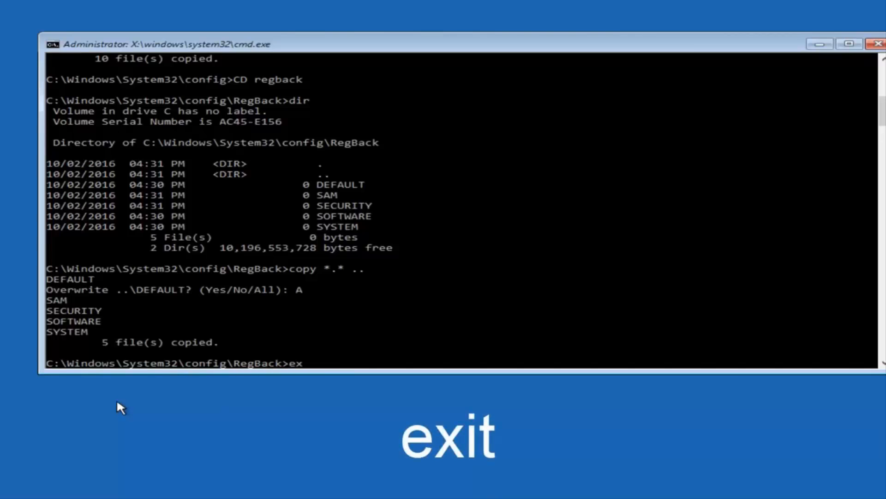
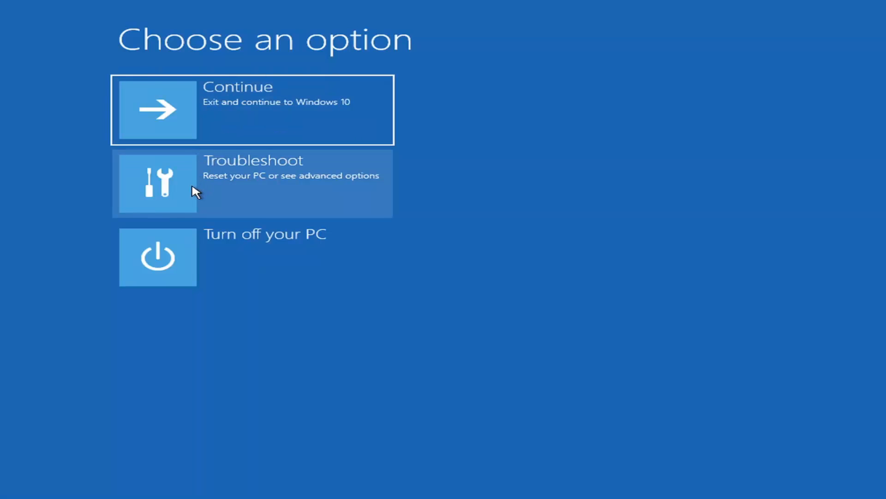
Step: Reset this PC from the troubleshooting options, using Keep my files and Local reinstall, and start the reset
left_click(217, 184)
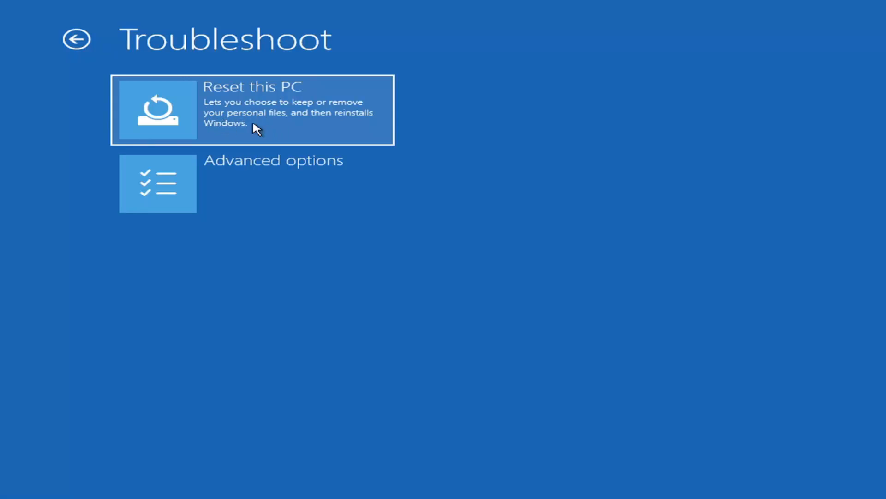
left_click(221, 107)
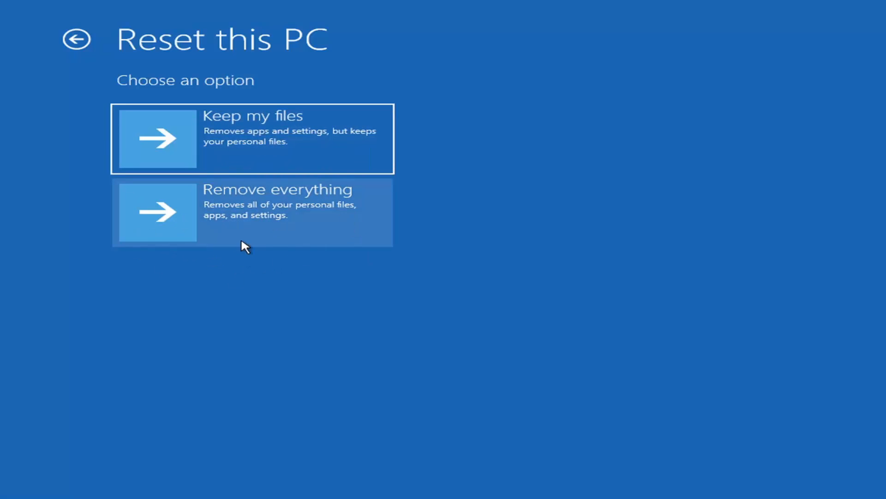
left_click(201, 123)
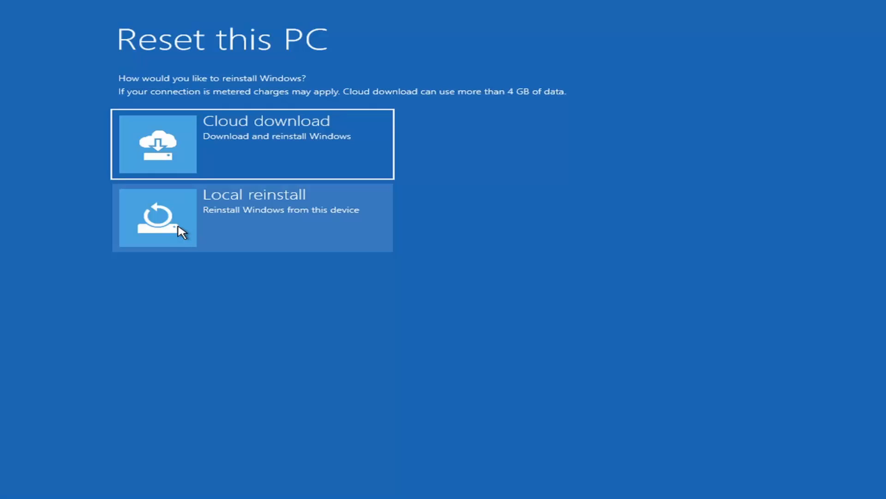
left_click(232, 218)
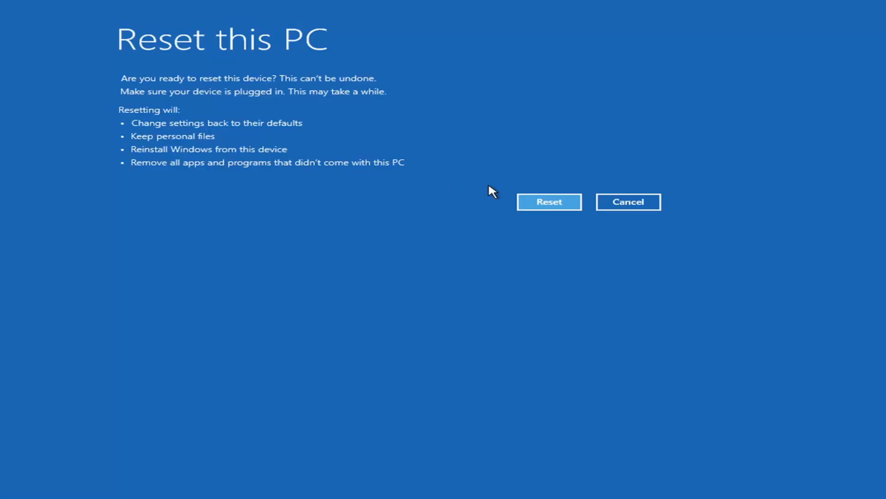
left_click(550, 201)
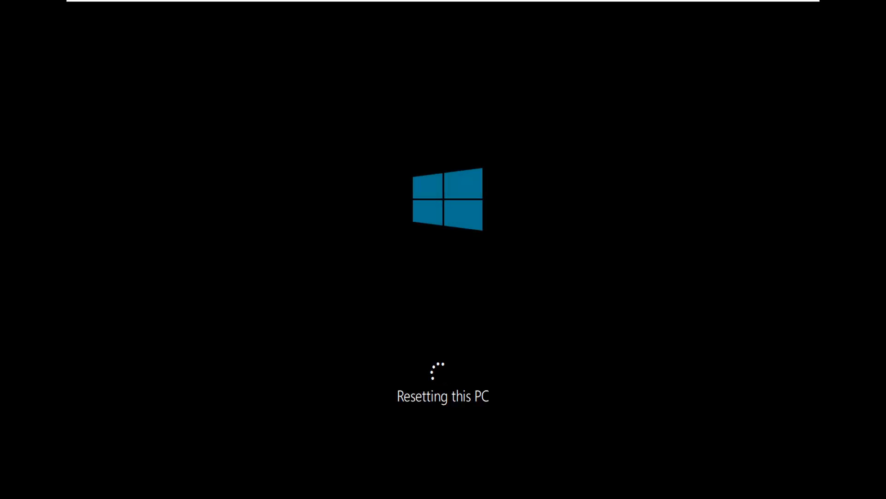